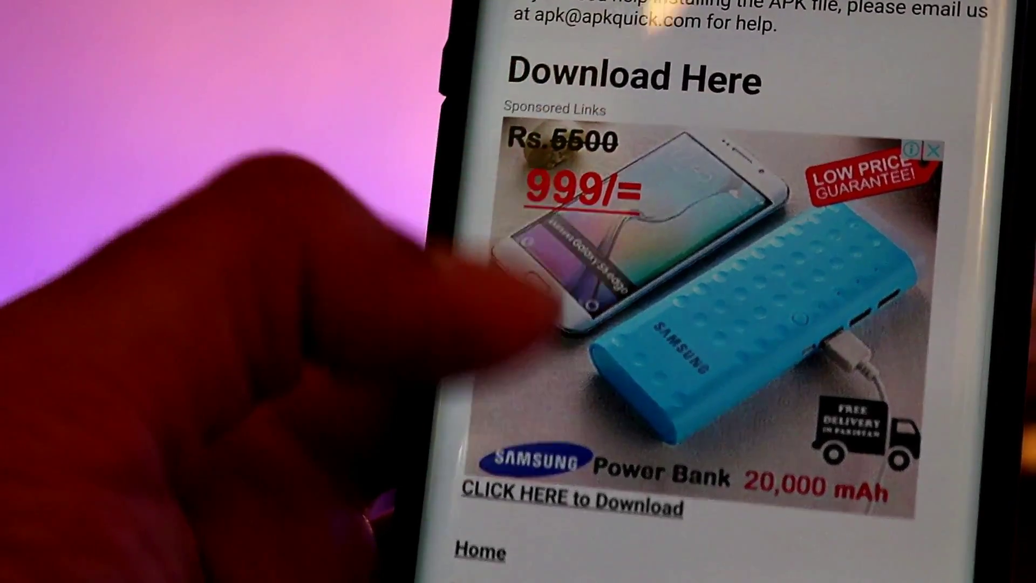
pyautogui.scroll(-1, 688, 325)
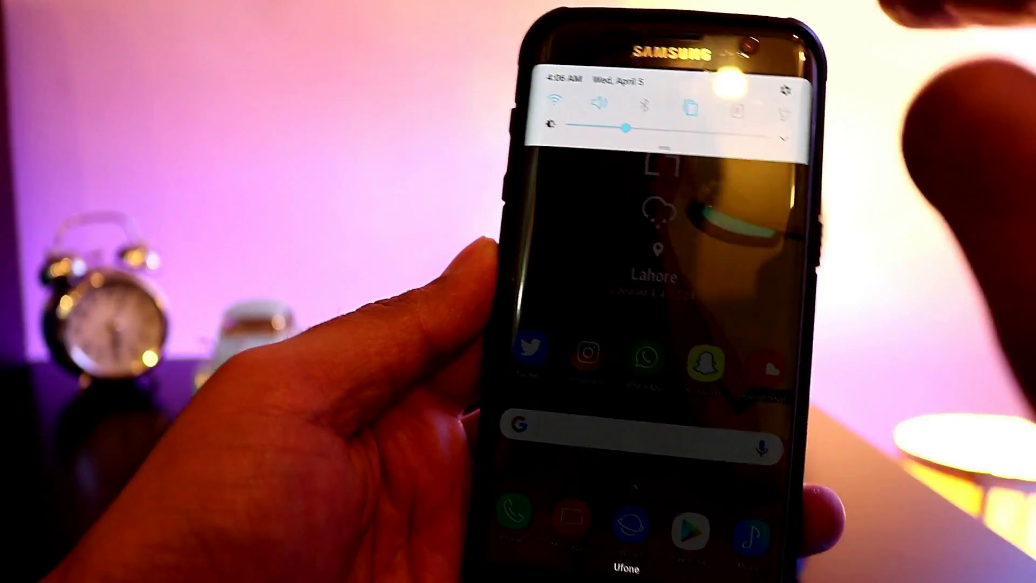
# Step: Open Android Settings from the gear icon in the notification shade
pyautogui.click(752, 89)
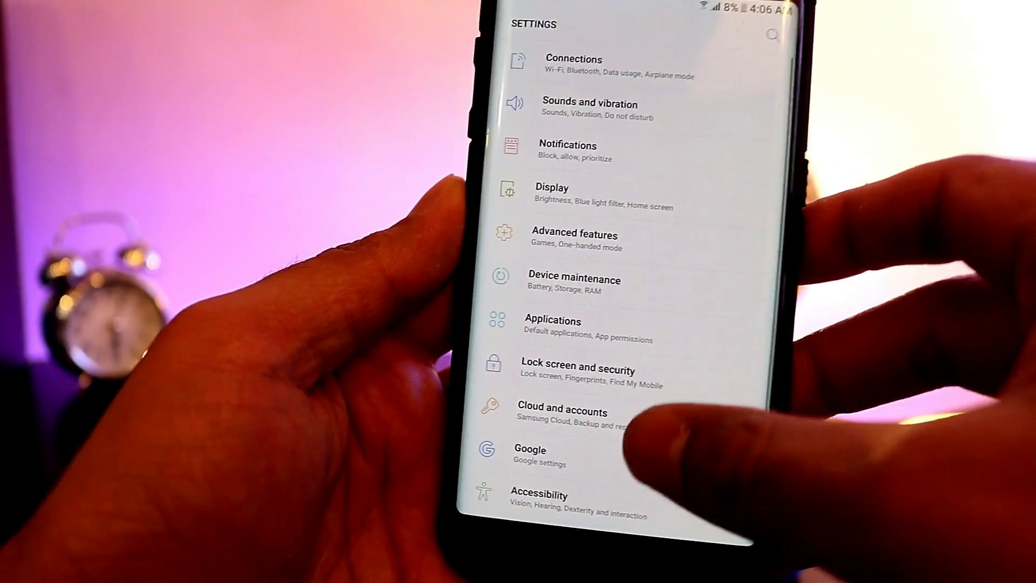